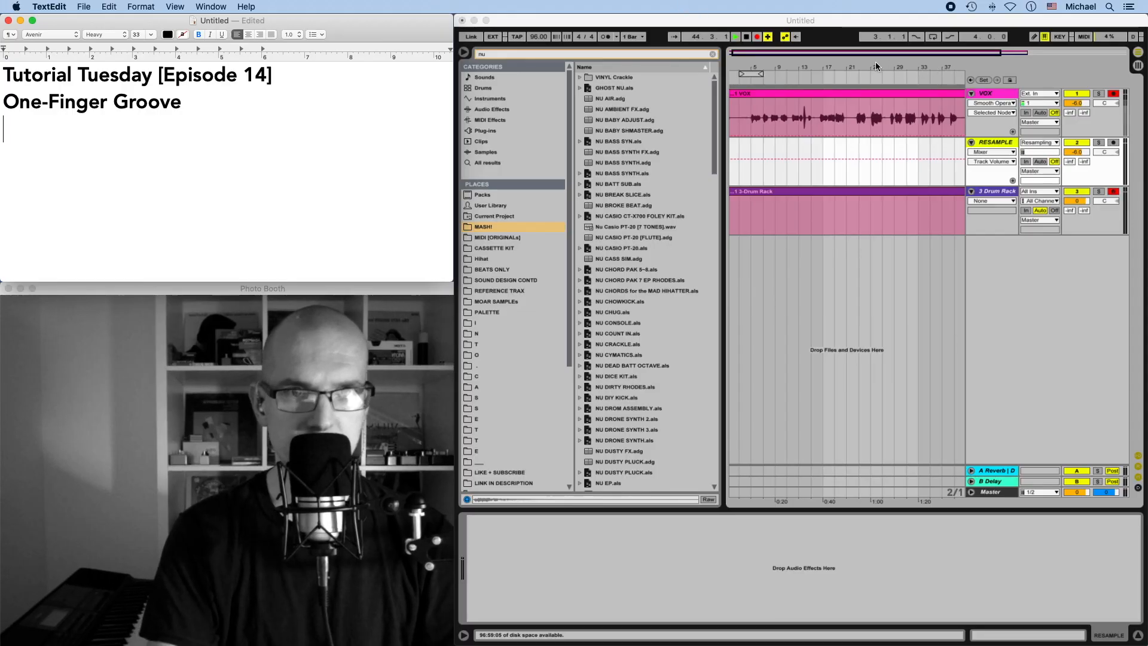
- Select the one-beat hi-hat clip near bar 195 on the 3 Drum Rack track
{"action": "left_click", "coordinate": [866, 63]}
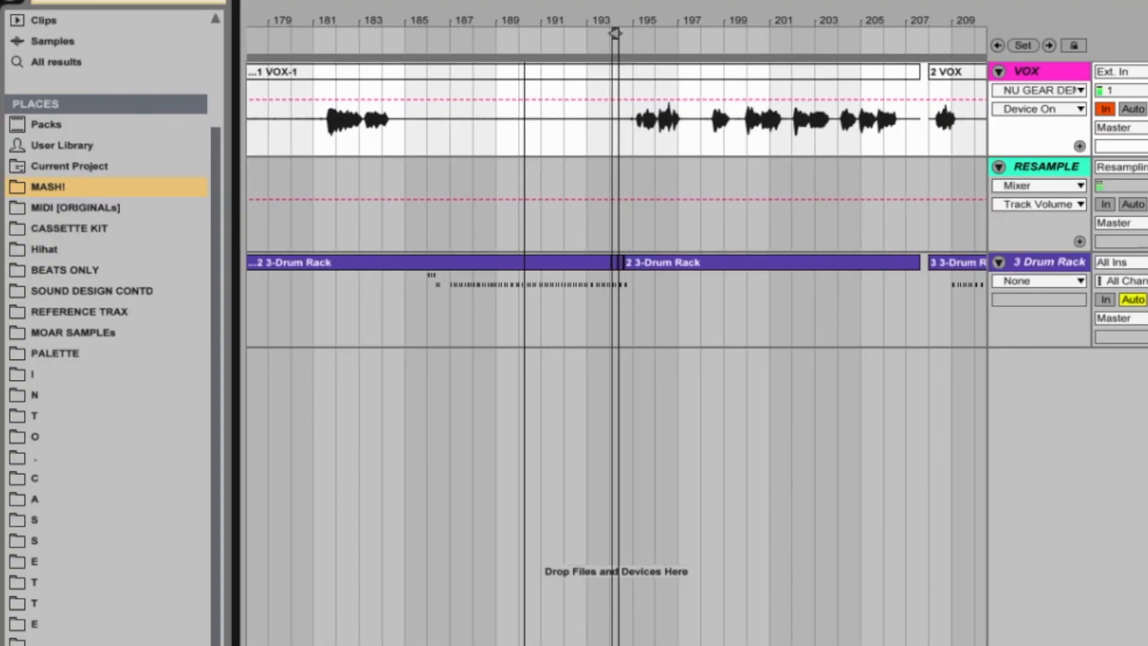
{"action": "left_click_drag", "start_coordinate": [524, 20], "coordinate": [524, 137]}
{"action": "scroll", "coordinate": [644, 365], "scroll_direction": "left", "scroll_amount": 5}
{"action": "left_click_drag", "start_coordinate": [444, 317], "coordinate": [901, 323]}
{"action": "scroll", "coordinate": [873, 323], "scroll_direction": "right", "scroll_amount": 10}
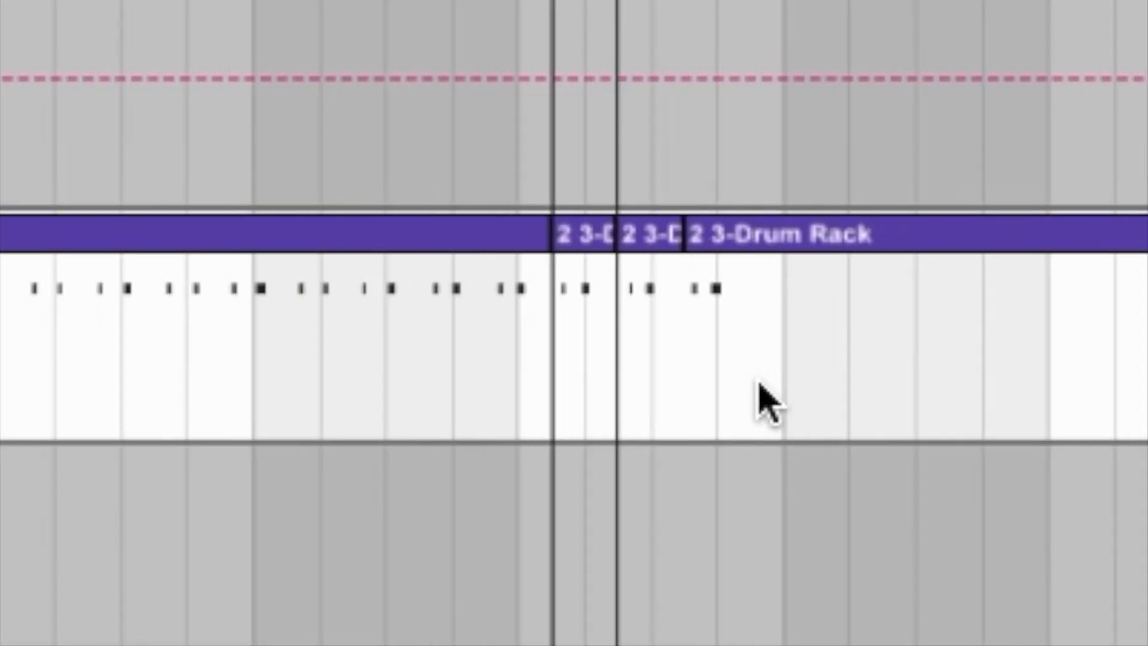
{"action": "left_click", "coordinate": [581, 236]}
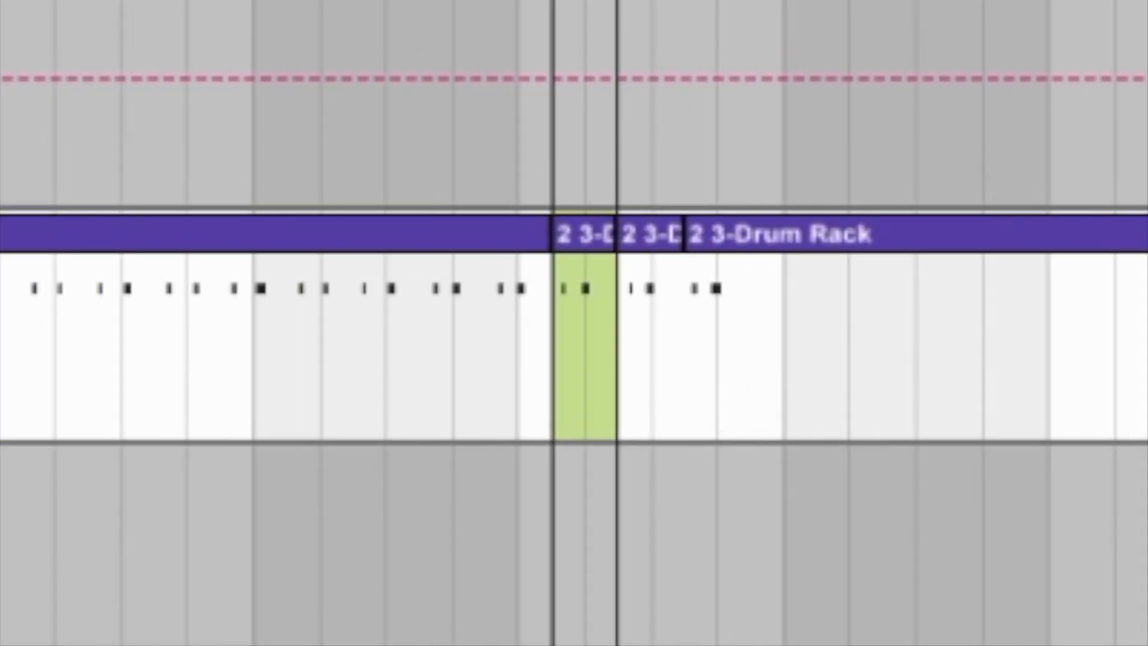
{"action": "scroll", "coordinate": [590, 346], "scroll_direction": "up", "scroll_amount": 5}
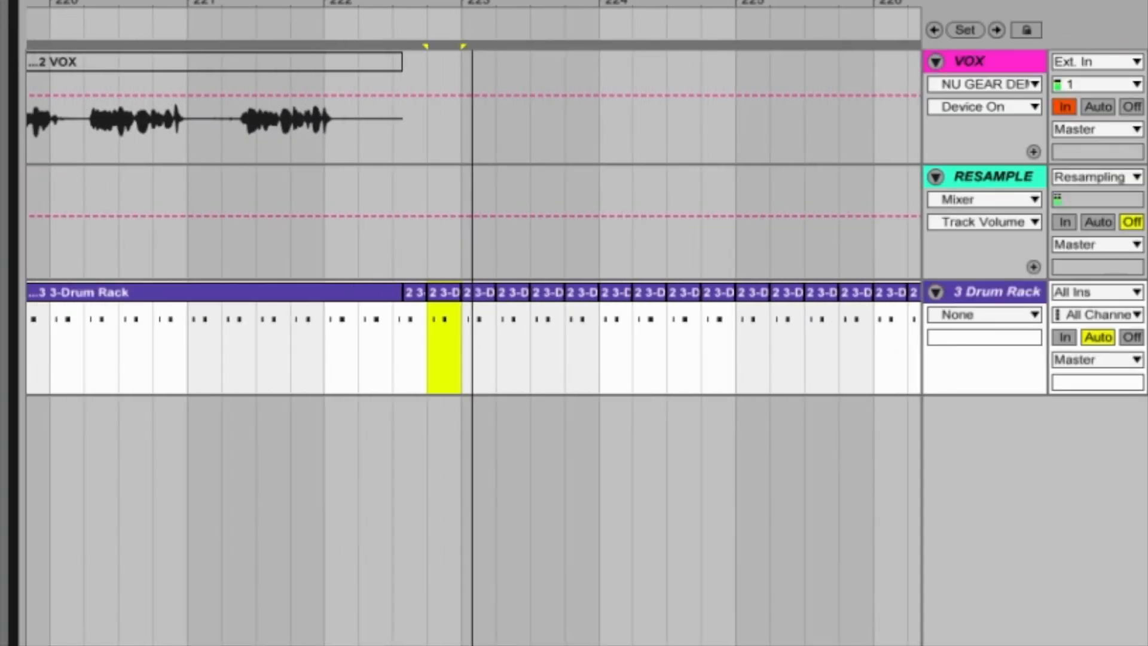
- Consolidate the eight one-beat drum clips from bar 223 to bar 225 into one two-bar clip, loop that section and play it
{"action": "left_click_drag", "start_coordinate": [472, 5], "coordinate": [471, 2]}
{"action": "left_click_drag", "start_coordinate": [472, 3], "coordinate": [472, 17]}
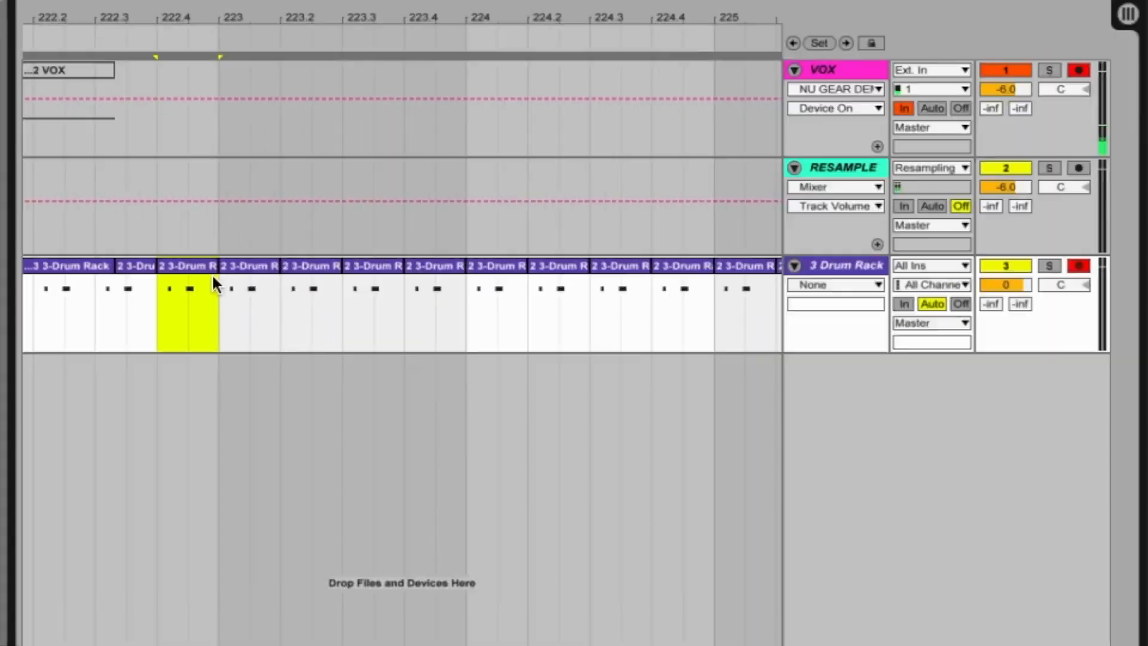
{"action": "left_click", "coordinate": [247, 264]}
{"action": "left_click", "coordinate": [681, 271], "text": "shift"}
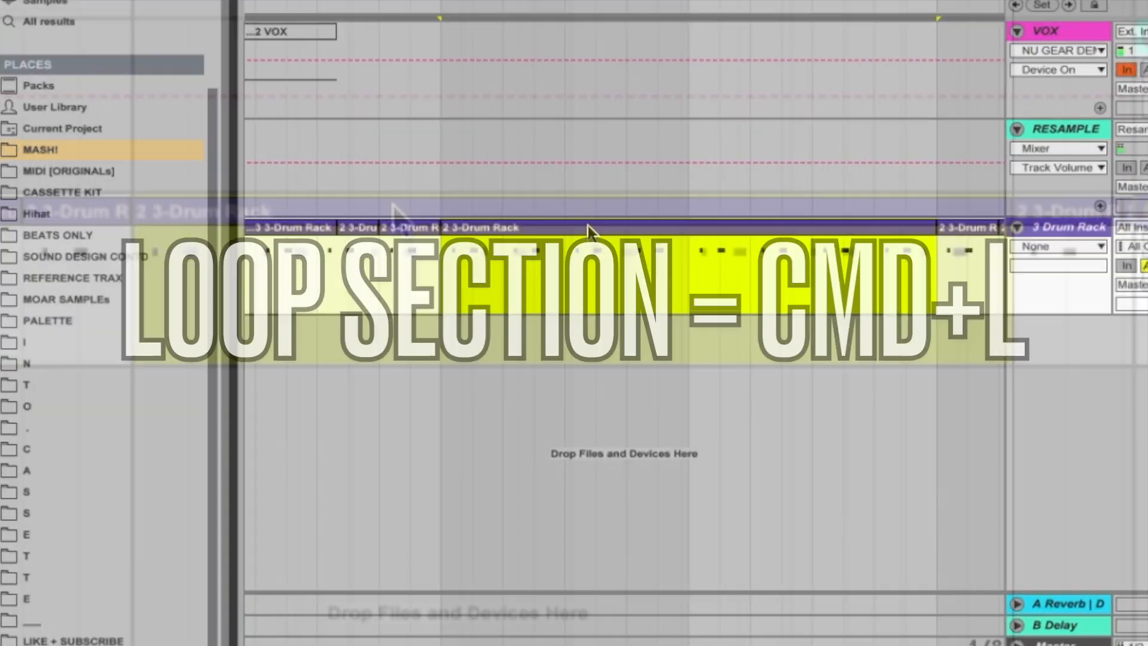
{"action": "key", "text": "space"}
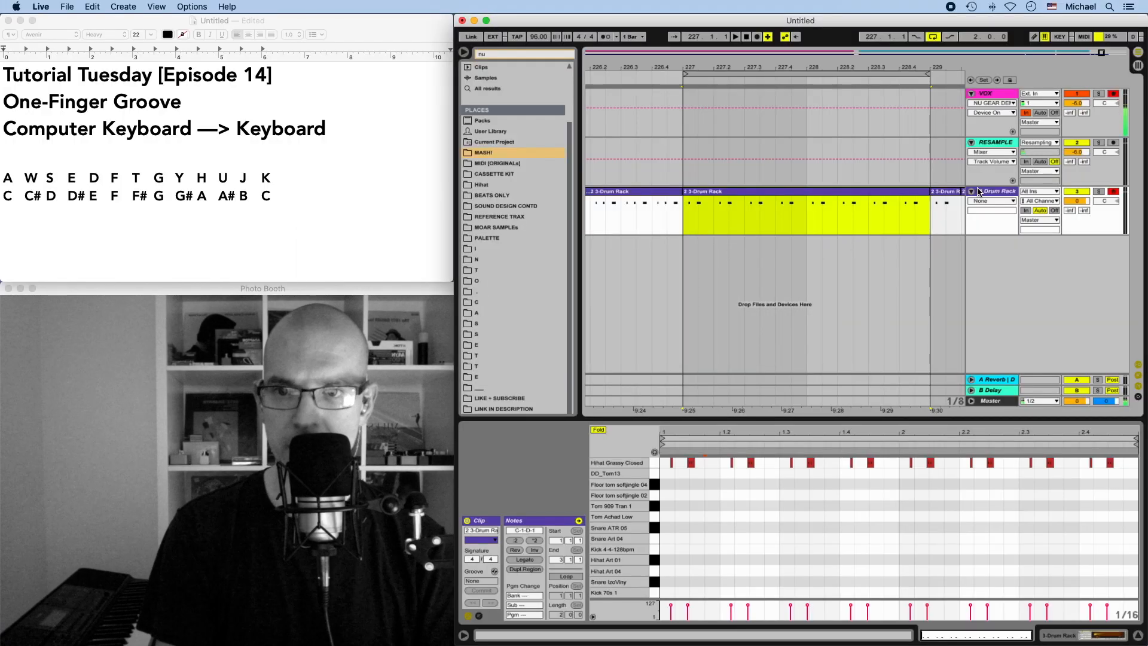
{"action": "key", "text": "space"}
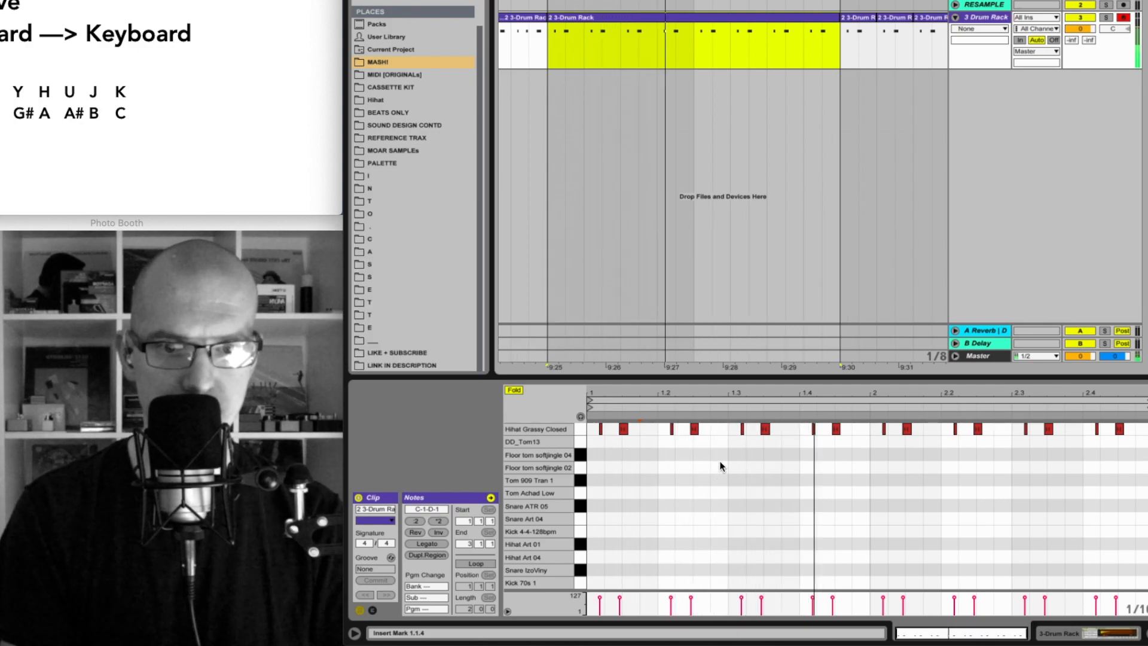
- Move the longer hi-hat note in beat 1.1 to Kick 70s 1 and the one in beat 1.3 to Snare Art 04
{"action": "left_click_drag", "start_coordinate": [620, 429], "coordinate": [635, 424]}
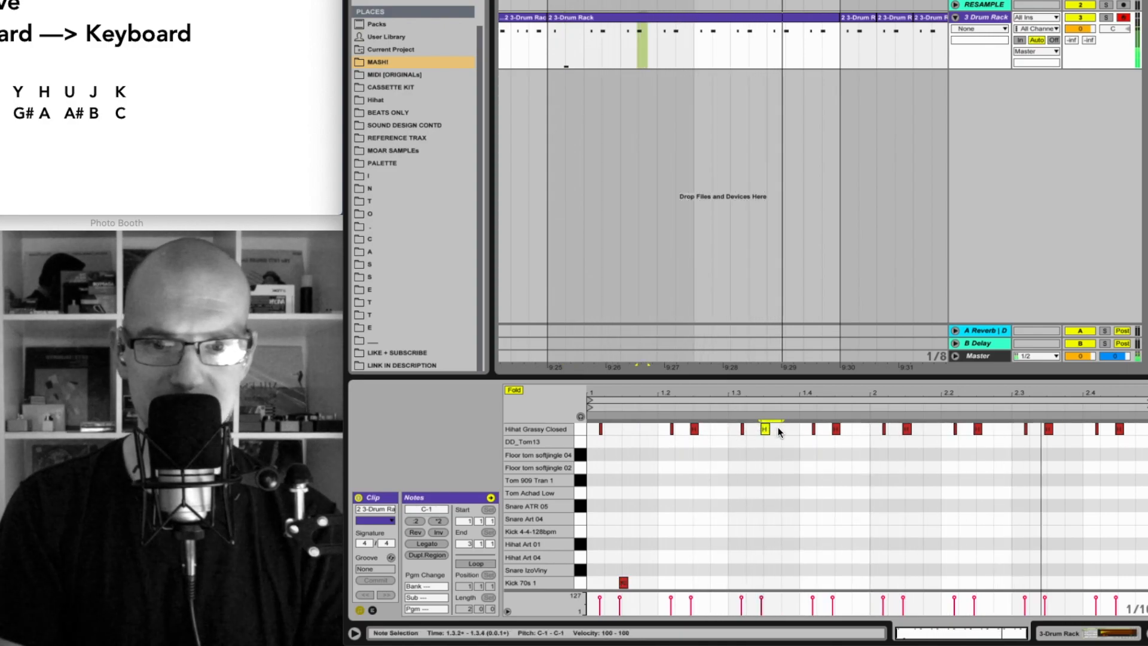
{"action": "key", "text": "Down"}
{"action": "key", "text": "Down"}
{"action": "key", "text": "Down"}
{"action": "key", "text": "Down"}
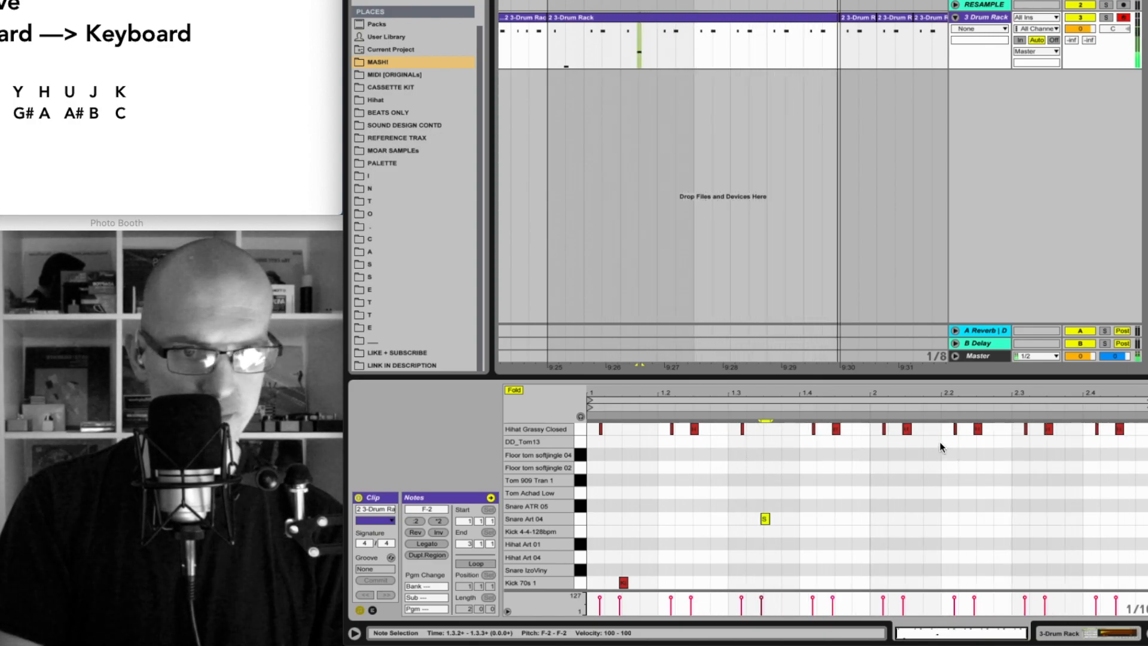
- Move the longer hi-hat note just after beat 2.1 down to the Hihat Art 04 row
{"action": "left_click", "coordinate": [907, 430]}
{"action": "key", "text": "Down"}
{"action": "key", "text": "Down"}
{"action": "key", "text": "Down"}
{"action": "key", "text": "Down"}
{"action": "key", "text": "Down"}
{"action": "key", "text": "Down"}
{"action": "key", "text": "Down"}
{"action": "key", "text": "Down"}
{"action": "key", "text": "Down"}
{"action": "key", "text": "Down"}
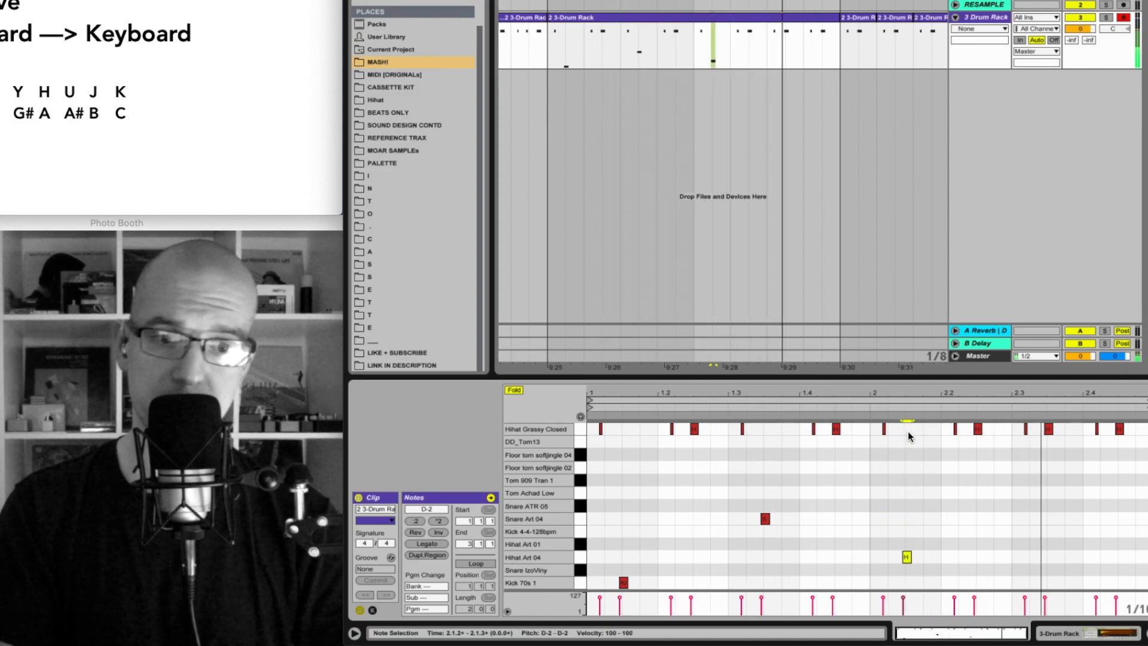
- Move the longer hi-hat note in beat 2.3 down to the Snare ATR 05 row
{"action": "left_click", "coordinate": [974, 428]}
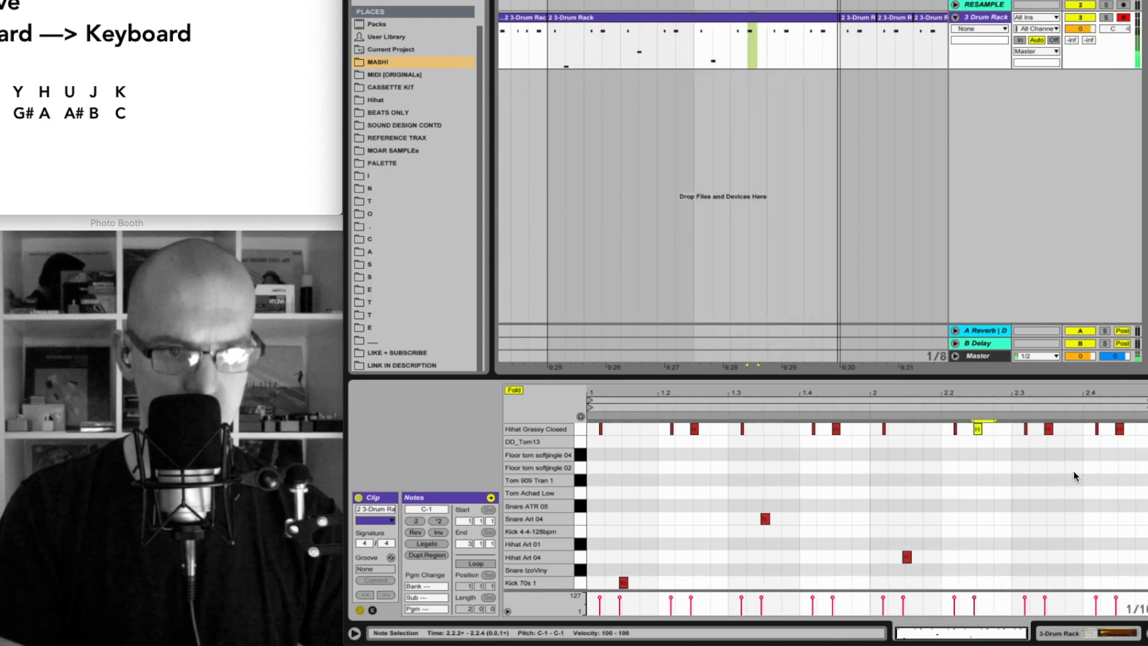
{"action": "left_click", "coordinate": [1048, 428]}
{"action": "key", "text": "Down"}
{"action": "key", "text": "Down"}
{"action": "key", "text": "Down"}
{"action": "key", "text": "Down"}
{"action": "key", "text": "Down"}
{"action": "key", "text": "Down"}
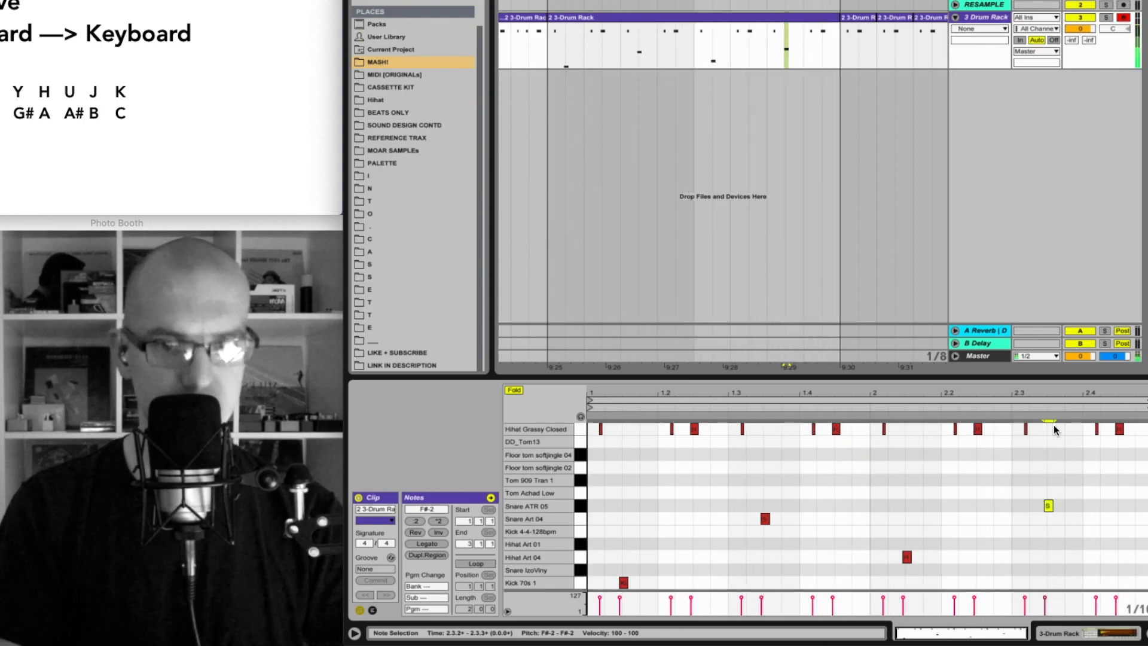
- Move the short hi-hat note at the start of bar 2 down to the Kick 70s 1 row
{"action": "left_click", "coordinate": [882, 428]}
{"action": "key", "text": "Down"}
{"action": "key", "text": "Down"}
{"action": "key", "text": "Down"}
{"action": "key", "text": "Down"}
{"action": "key", "text": "Down"}
{"action": "key", "text": "Down"}
{"action": "key", "text": "Down"}
{"action": "key", "text": "Down"}
{"action": "key", "text": "Down"}
{"action": "key", "text": "Down"}
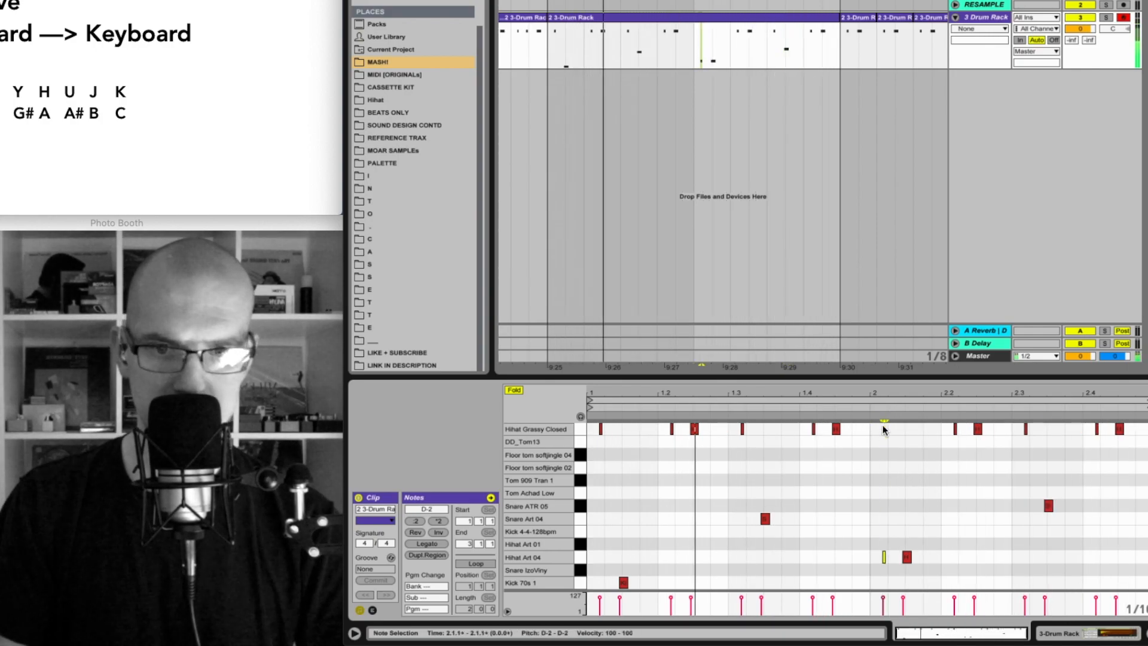
{"action": "key", "text": "Down"}
{"action": "key", "text": "Down"}
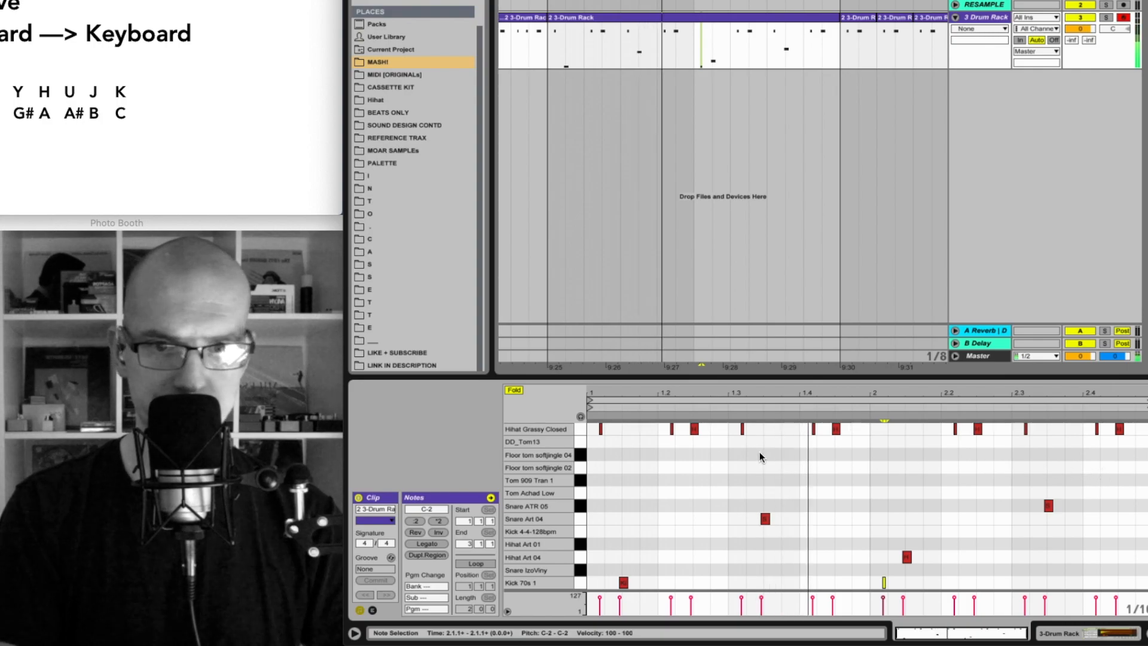
- Move the longer hi-hat note in beat 2.4 to Floor tom softjingle 04 and the one in beat 1.4 to Tom Achad Low
{"action": "left_click", "coordinate": [1122, 426]}
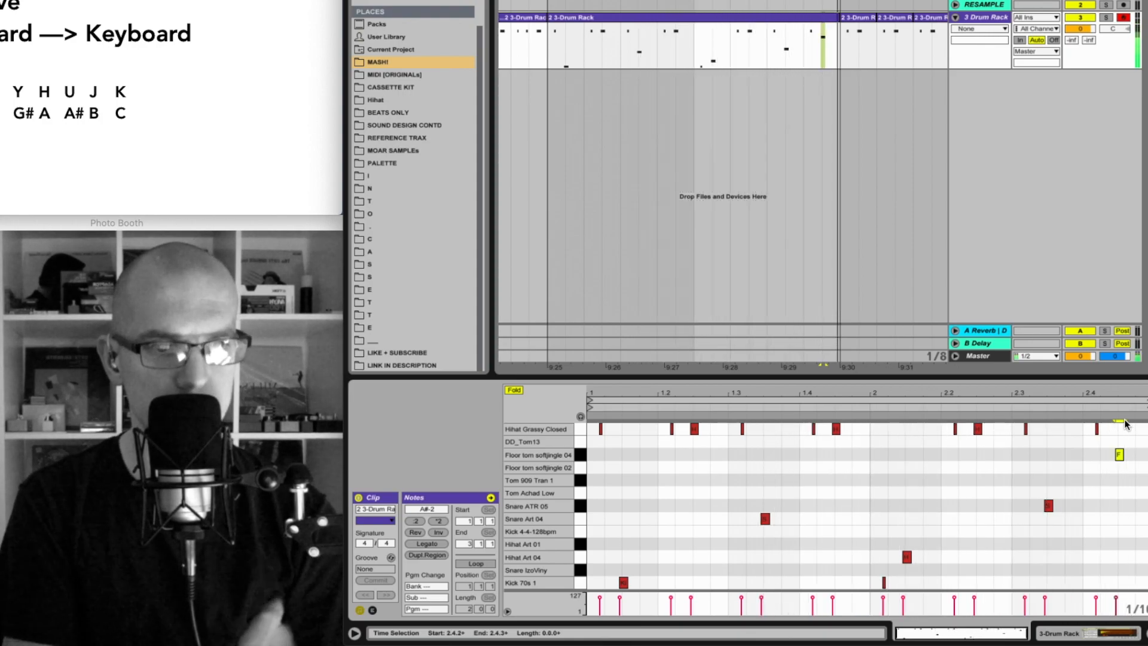
{"action": "left_click", "coordinate": [835, 429]}
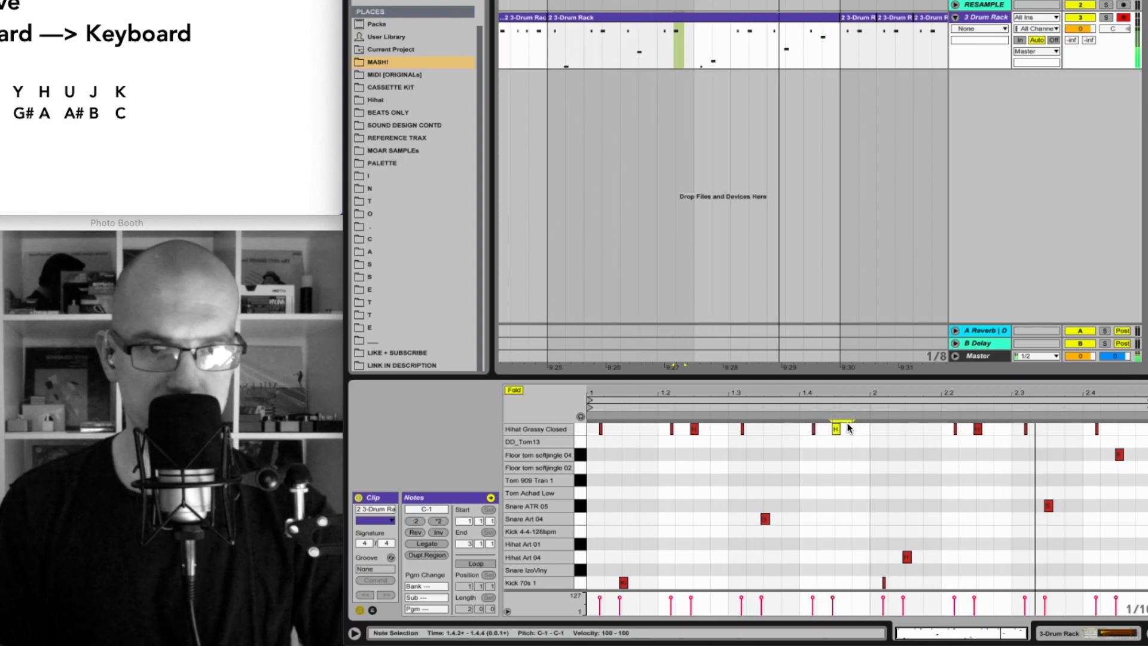
{"action": "key", "text": "Down"}
{"action": "key", "text": "Down"}
{"action": "key", "text": "Down"}
{"action": "key", "text": "Down"}
{"action": "key", "text": "Down"}
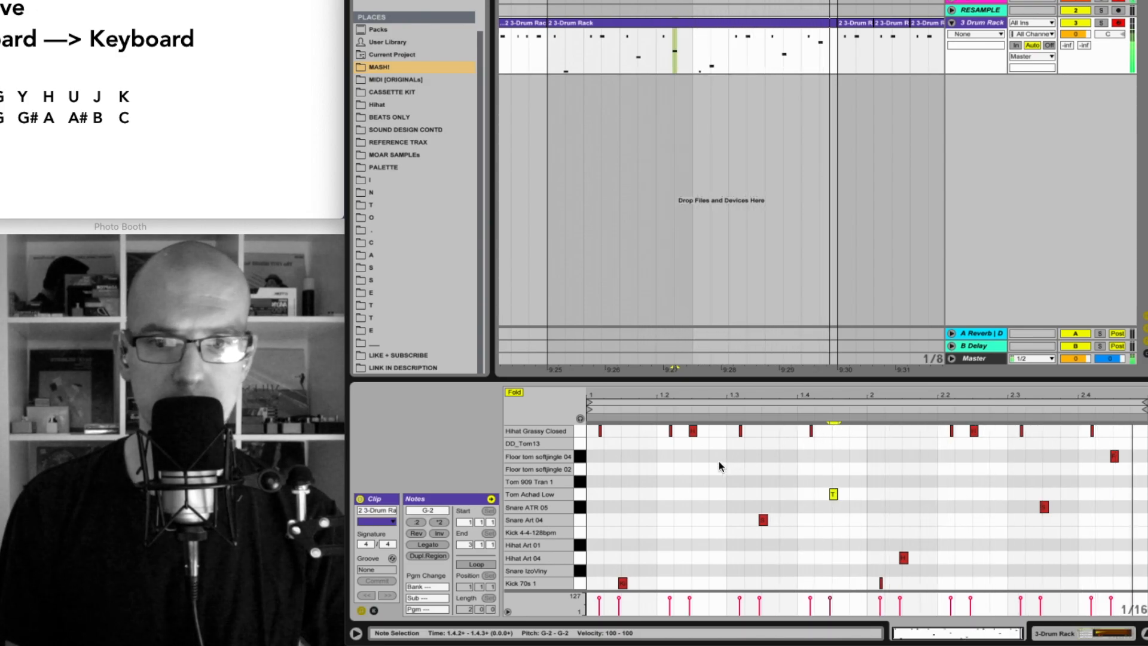
- Move the longer hi-hat note in beat 1.2 down to the Snare IzoViny row
{"action": "left_click_drag", "start_coordinate": [682, 433], "coordinate": [709, 430]}
{"action": "key", "text": "Down"}
{"action": "key", "text": "Down"}
{"action": "key", "text": "Down"}
{"action": "key", "text": "Down"}
{"action": "key", "text": "Down"}
{"action": "key", "text": "Down"}
{"action": "key", "text": "Down"}
{"action": "key", "text": "Down"}
{"action": "key", "text": "Down"}
{"action": "key", "text": "Down"}
{"action": "key", "text": "Down"}
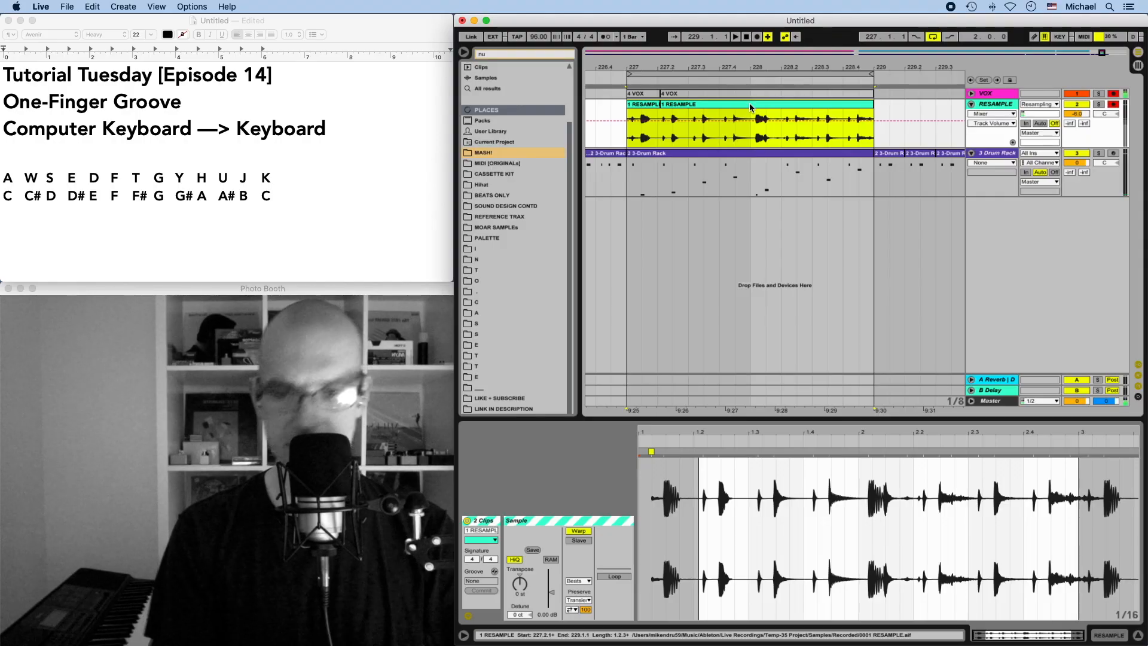
- Consolidate the two selected RESAMPLE audio clips into a single clip
{"action": "key", "text": "super+j"}
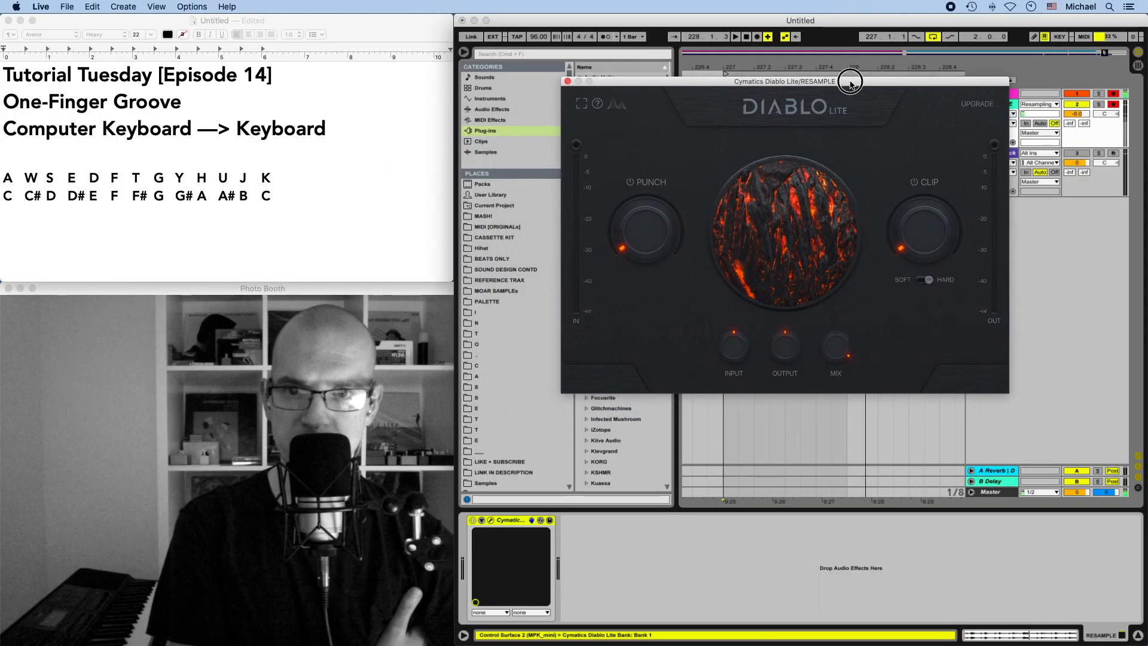
- Raise the punch, clip and input in Diablo Lite on the RESAMPLE track, reduce its mix slightly, use hard clipping, and close the plug-in window
{"action": "left_click_drag", "start_coordinate": [848, 84], "coordinate": [869, 206]}
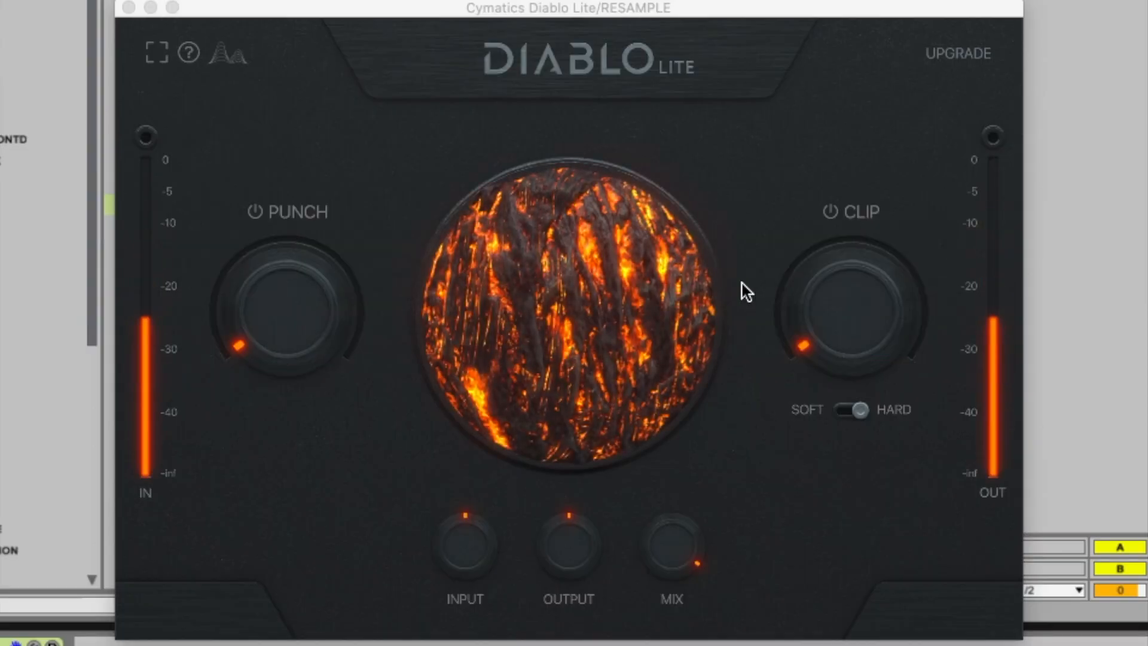
{"action": "left_click", "coordinate": [866, 410]}
{"action": "left_click_drag", "start_coordinate": [866, 325], "coordinate": [856, 295]}
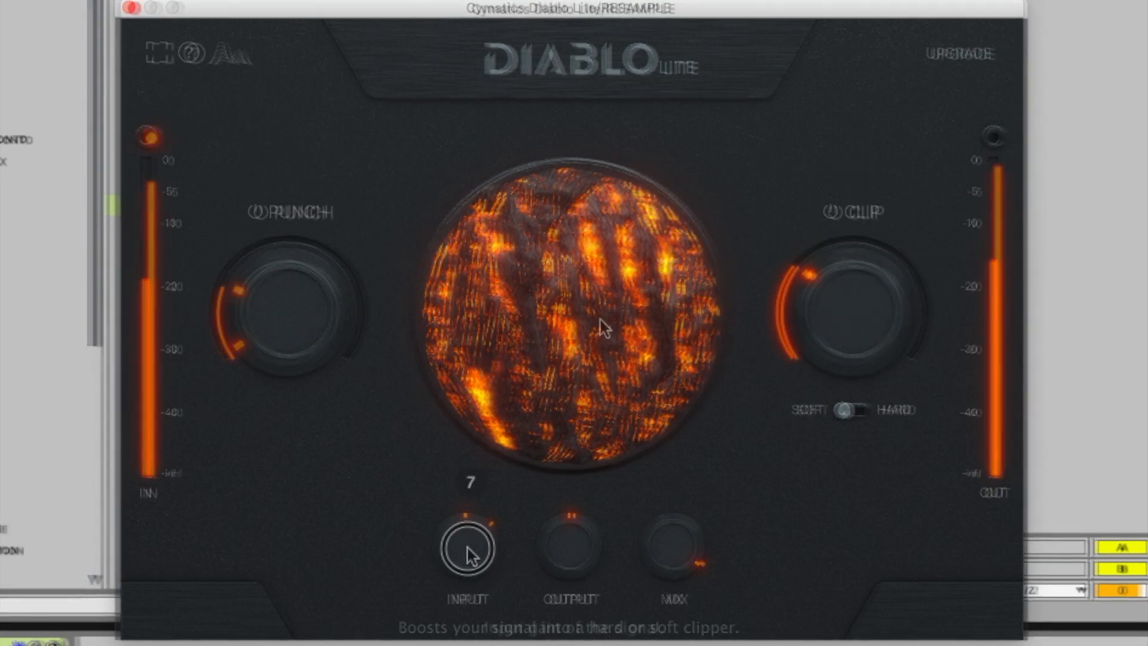
{"action": "left_click_drag", "start_coordinate": [464, 546], "coordinate": [467, 539]}
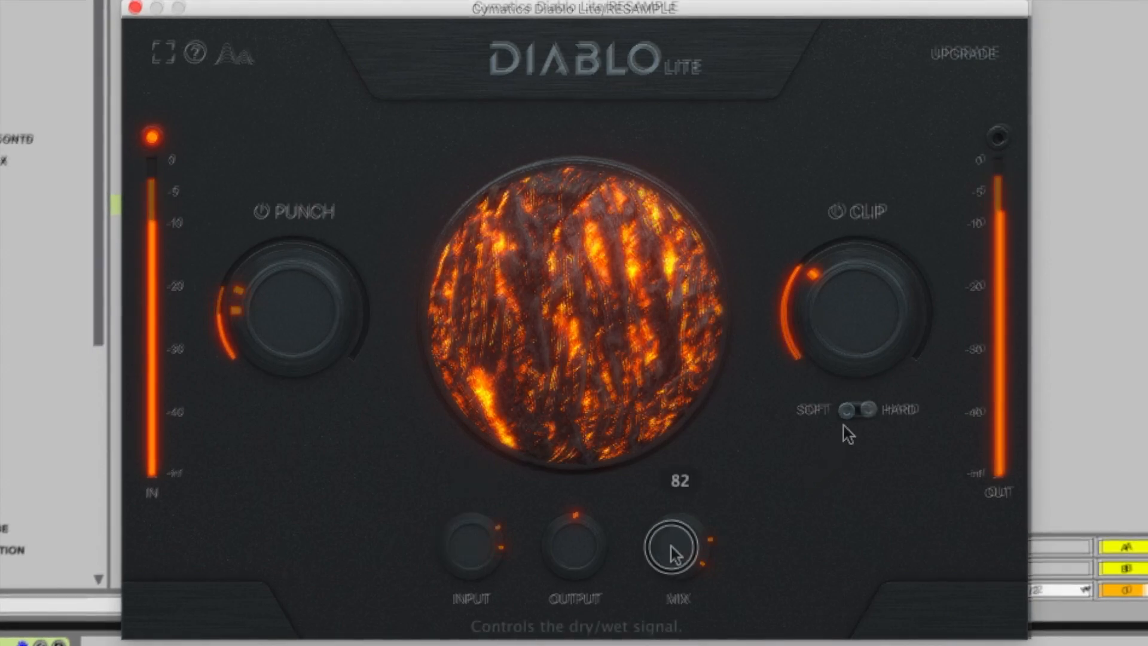
{"action": "left_click_drag", "start_coordinate": [671, 546], "coordinate": [671, 546]}
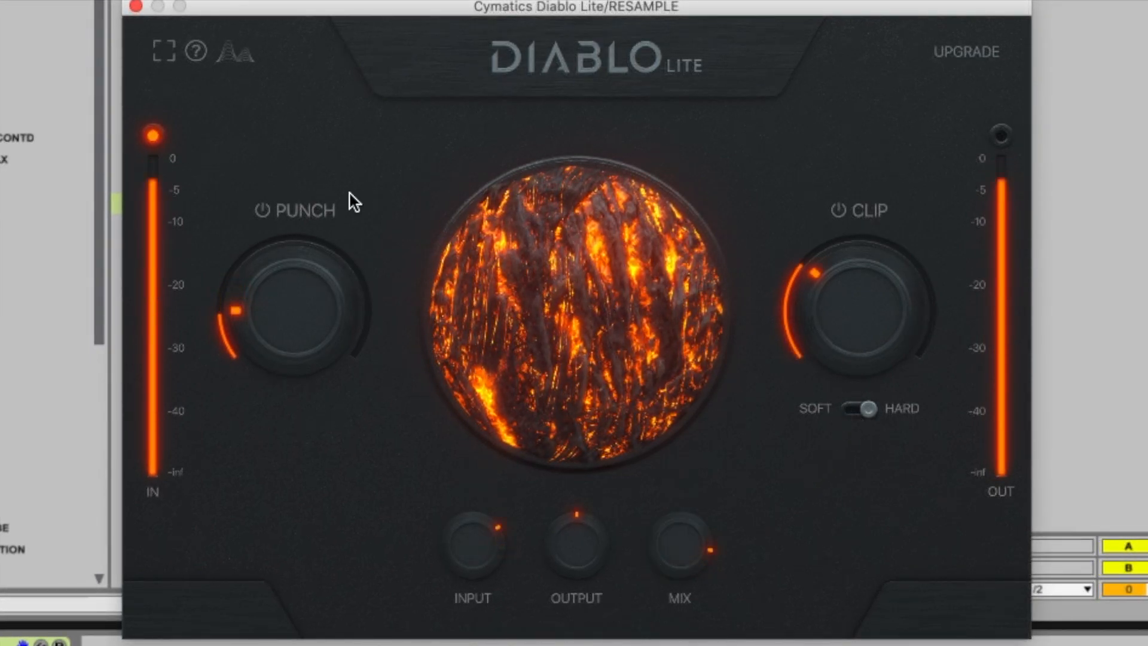
{"action": "left_click", "coordinate": [138, 8]}
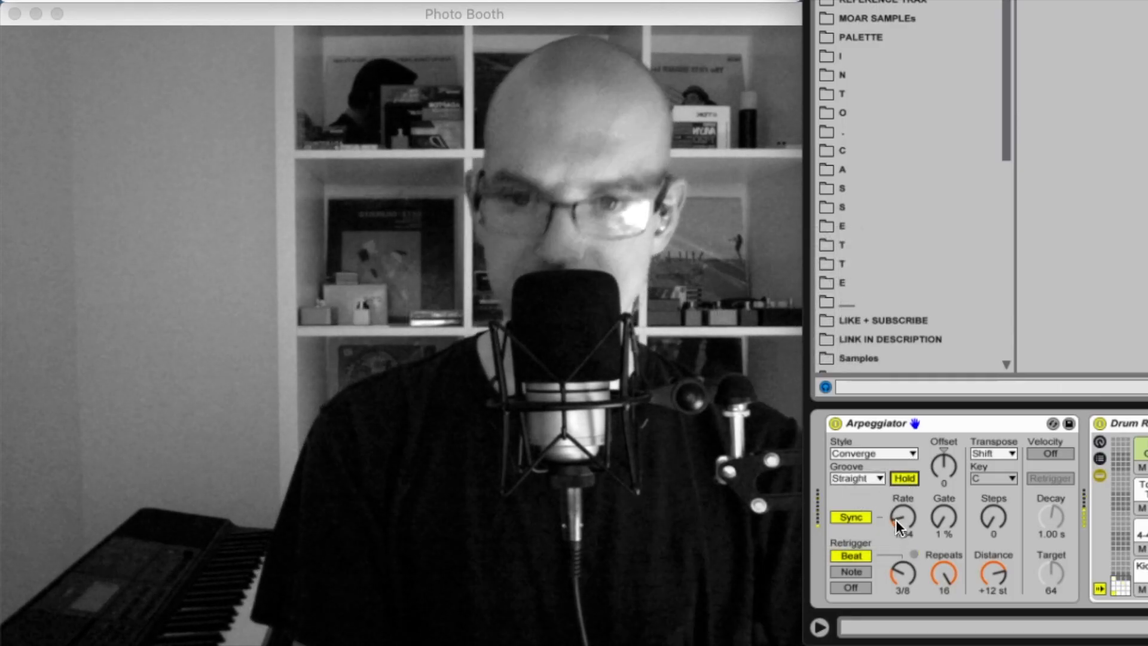
- Set the Arpeggiator rate to 1/12 and its beat retrigger interval to 1/16
{"action": "left_click_drag", "start_coordinate": [895, 519], "coordinate": [896, 476]}
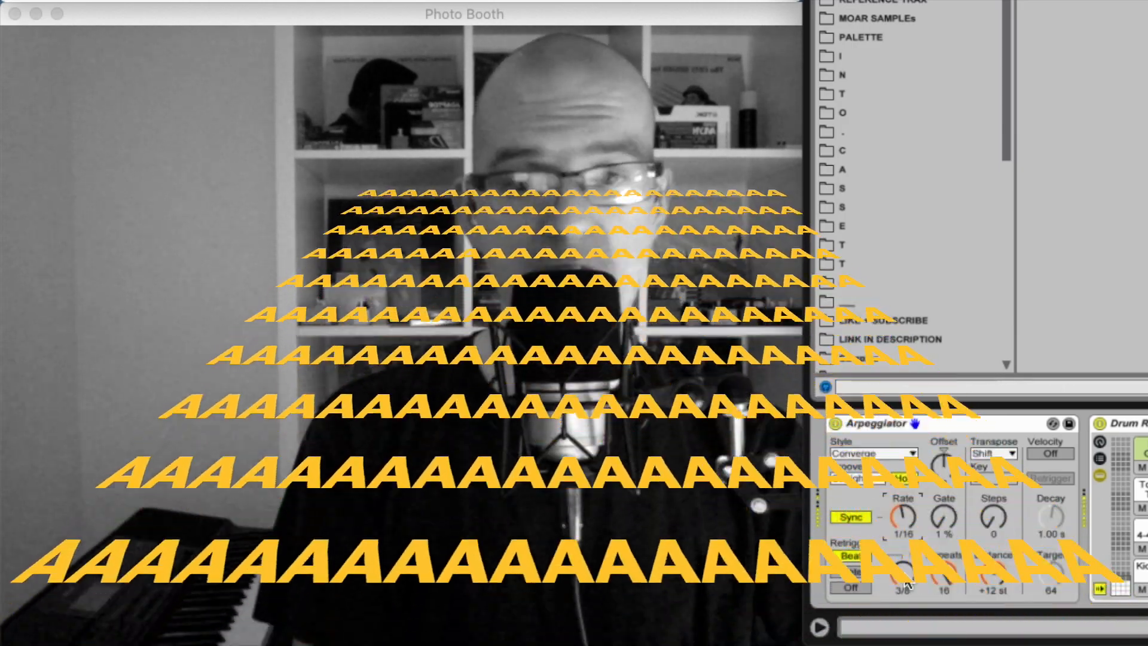
{"action": "left_click_drag", "start_coordinate": [898, 570], "coordinate": [898, 555]}
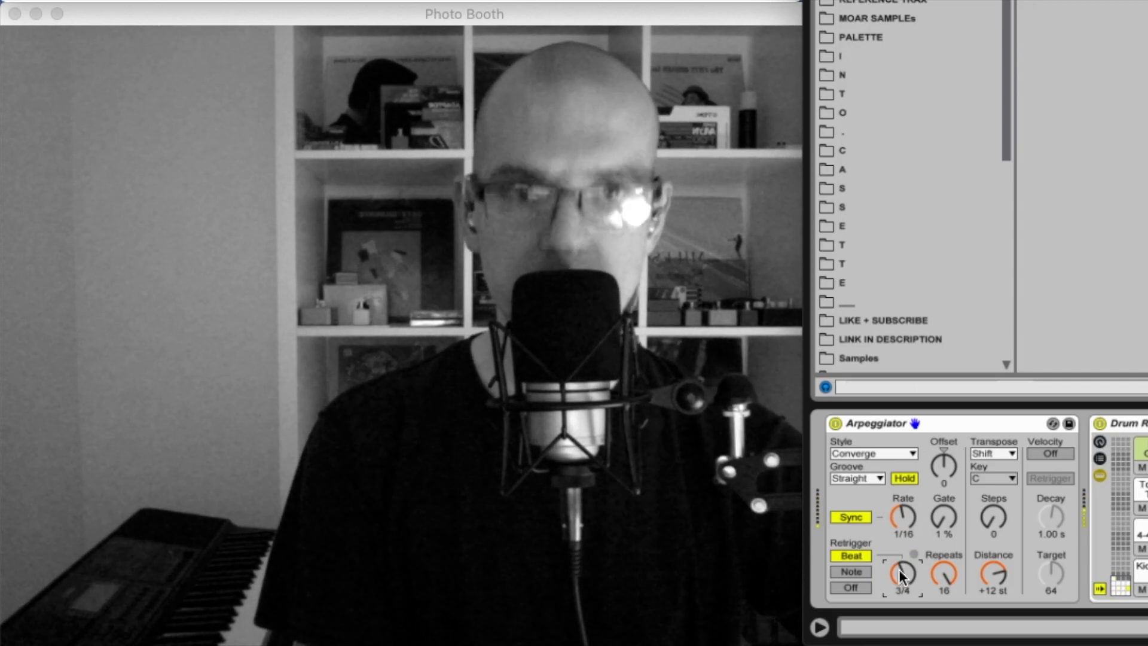
{"action": "left_click_drag", "start_coordinate": [899, 569], "coordinate": [898, 584]}
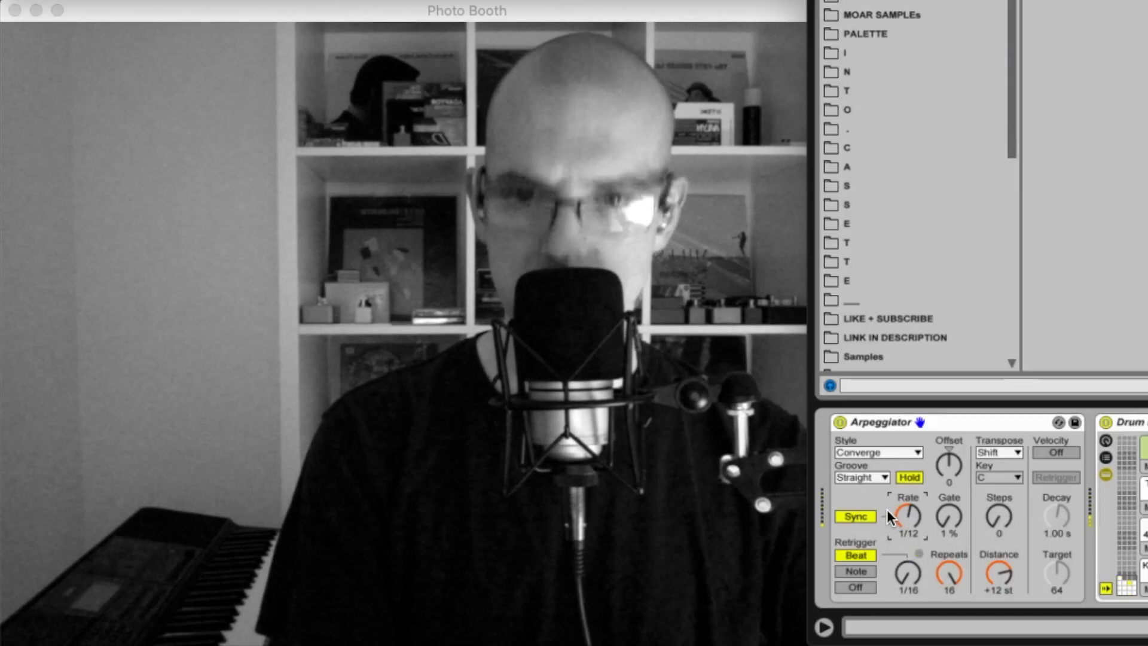
- Compare the Arpeggiator's free-running rate with its tempo-synced 1/12 rate, ending on Sync
{"action": "left_click", "coordinate": [862, 518]}
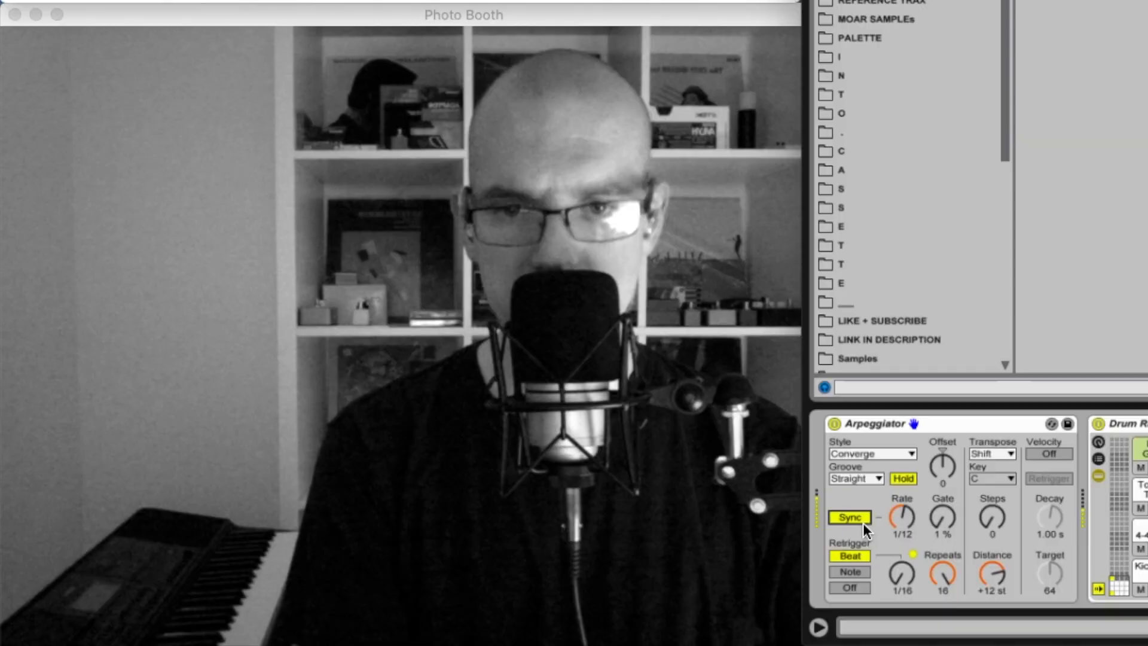
{"action": "left_click", "coordinate": [854, 516]}
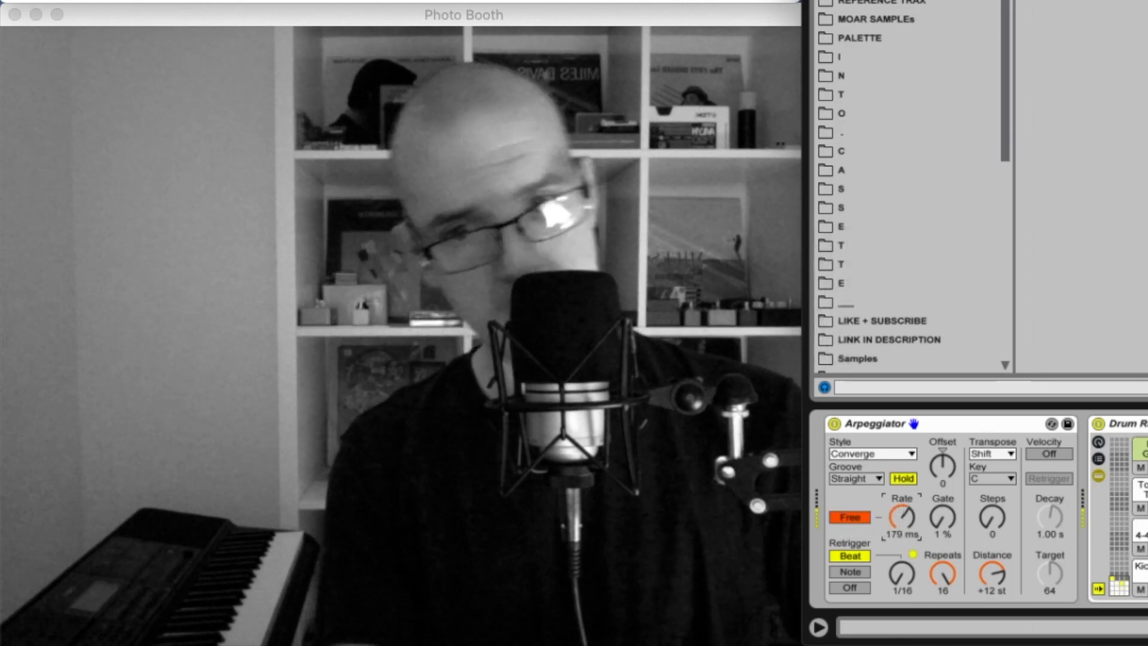
{"action": "left_click", "coordinate": [858, 516]}
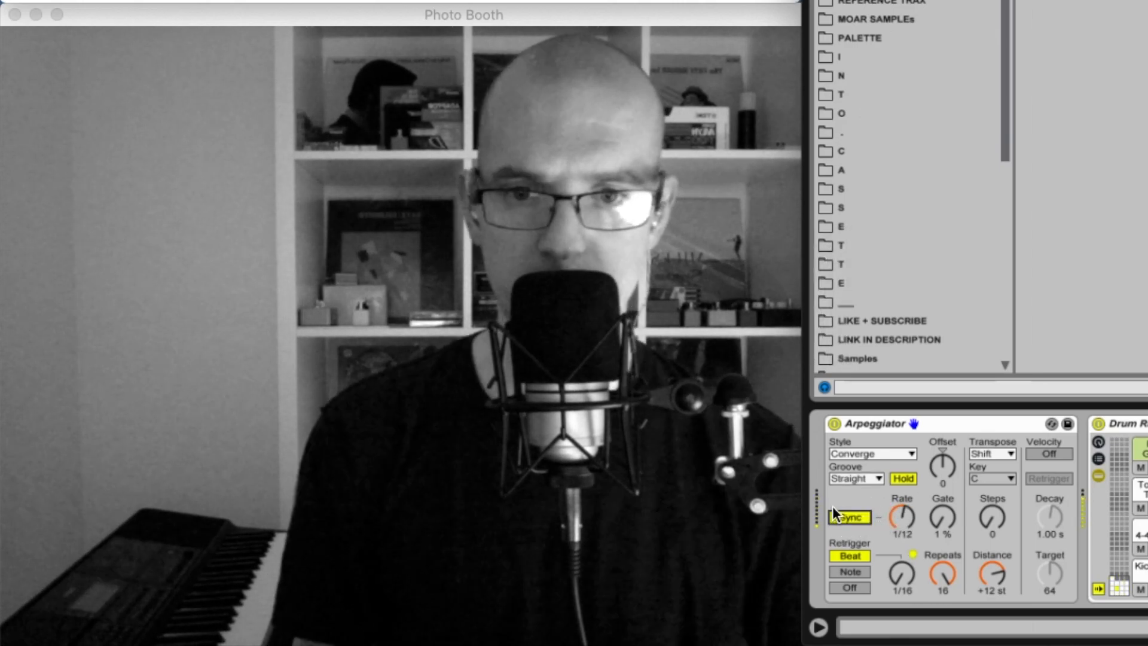
{"action": "mouse_move", "coordinate": [906, 512]}
{"action": "left_mouse_down"}
{"action": "mouse_move", "coordinate": [906, 526]}
{"action": "mouse_move", "coordinate": [901, 508]}
{"action": "left_mouse_up"}
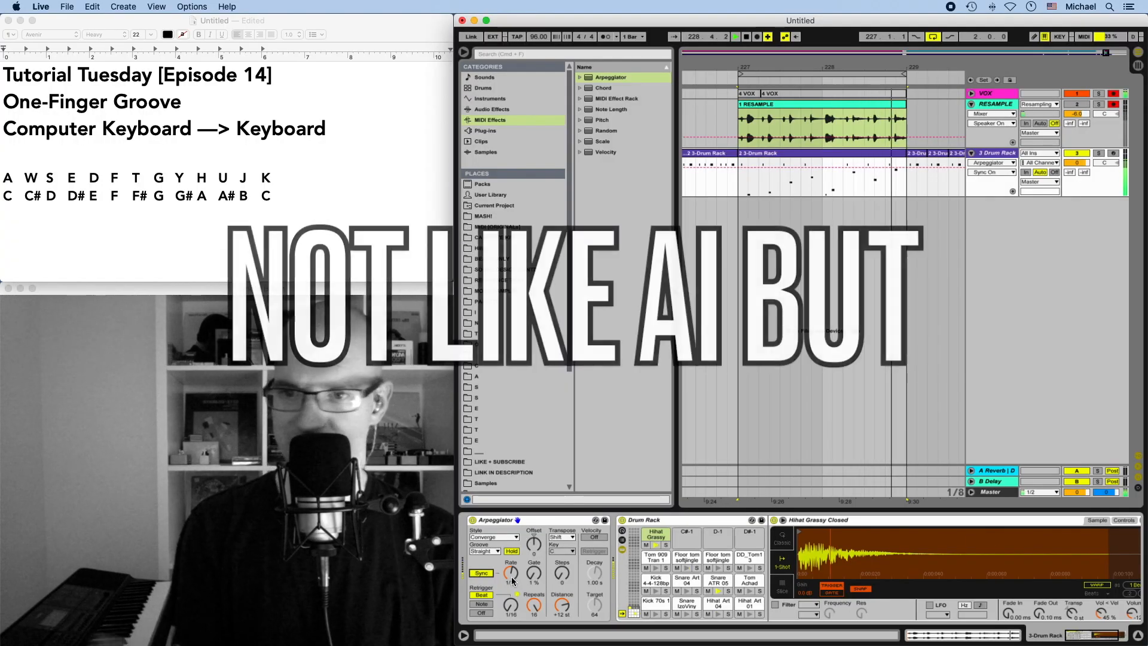
{"action": "left_click", "coordinate": [482, 573]}
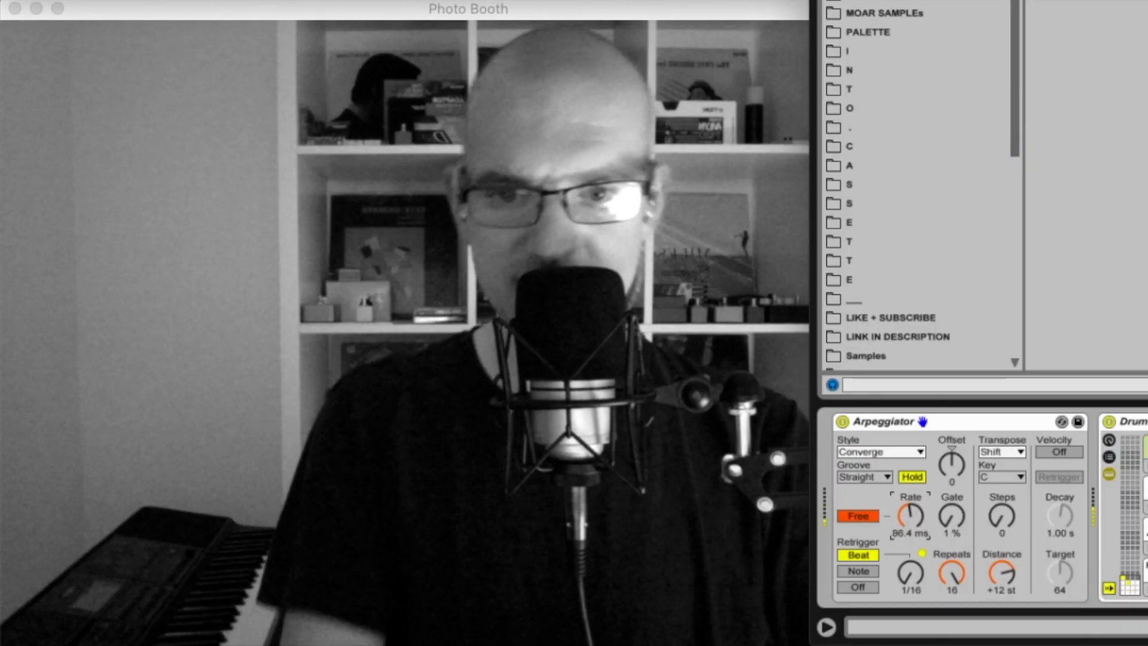
{"action": "left_click", "coordinate": [876, 517]}
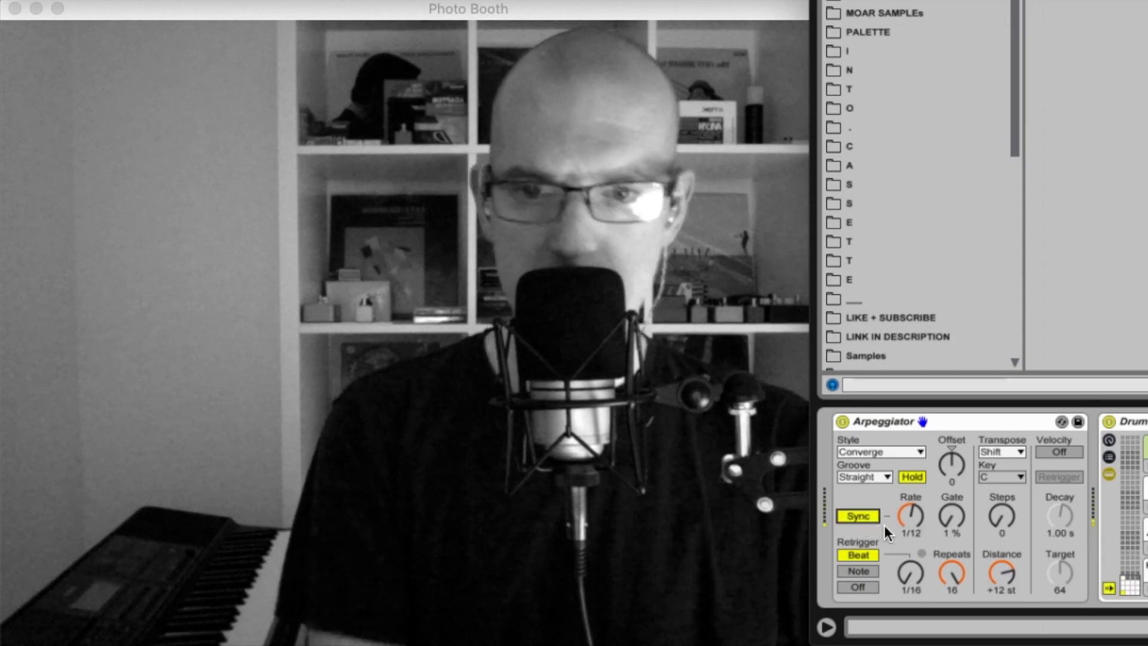